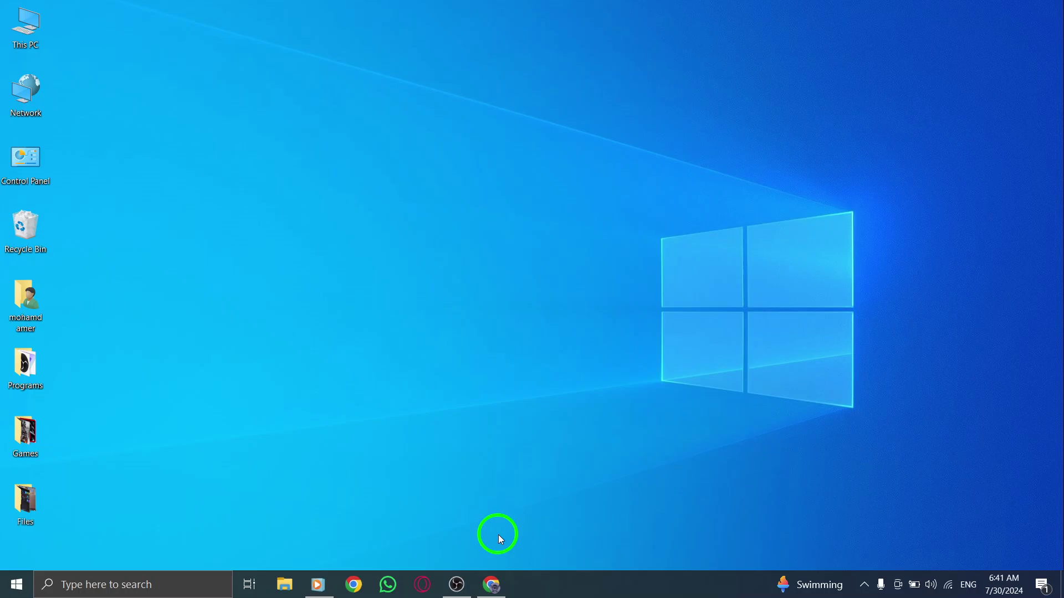
- Open X in Chrome and go to Settings > Your account > Account information
{"action": "left_click", "coordinate": [491, 584]}
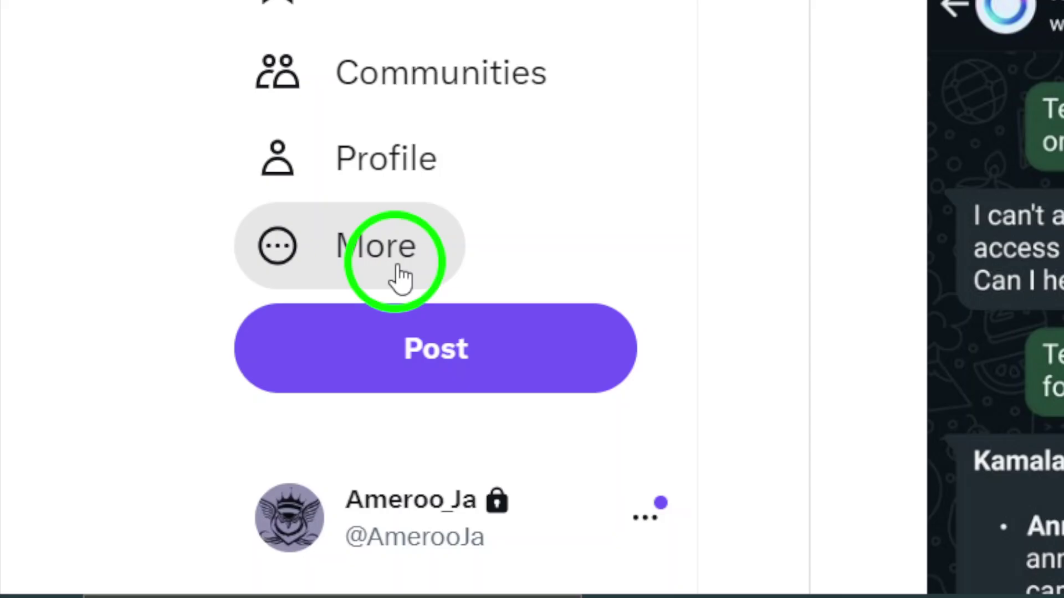
{"action": "left_click", "coordinate": [393, 204]}
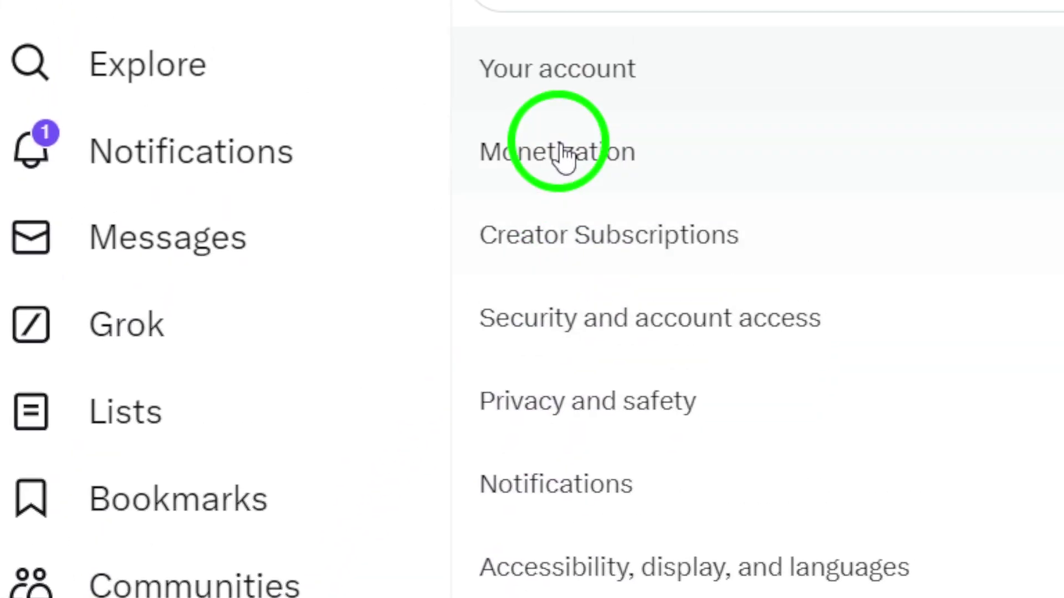
{"action": "left_click", "coordinate": [659, 322]}
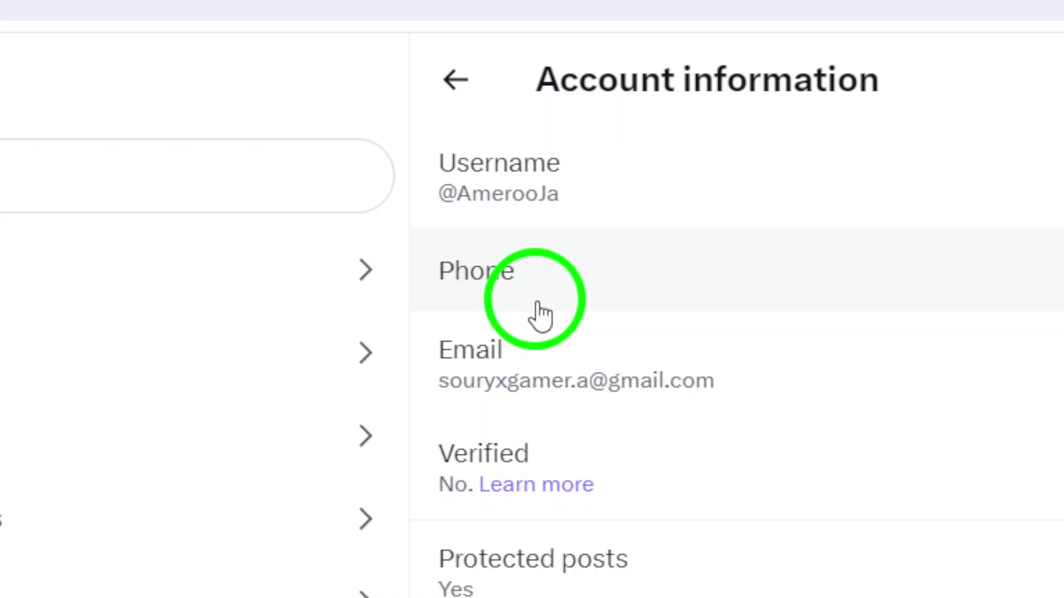
- From the Phone page, start adding a phone number and autofill the saved account password
{"action": "left_click", "coordinate": [482, 307]}
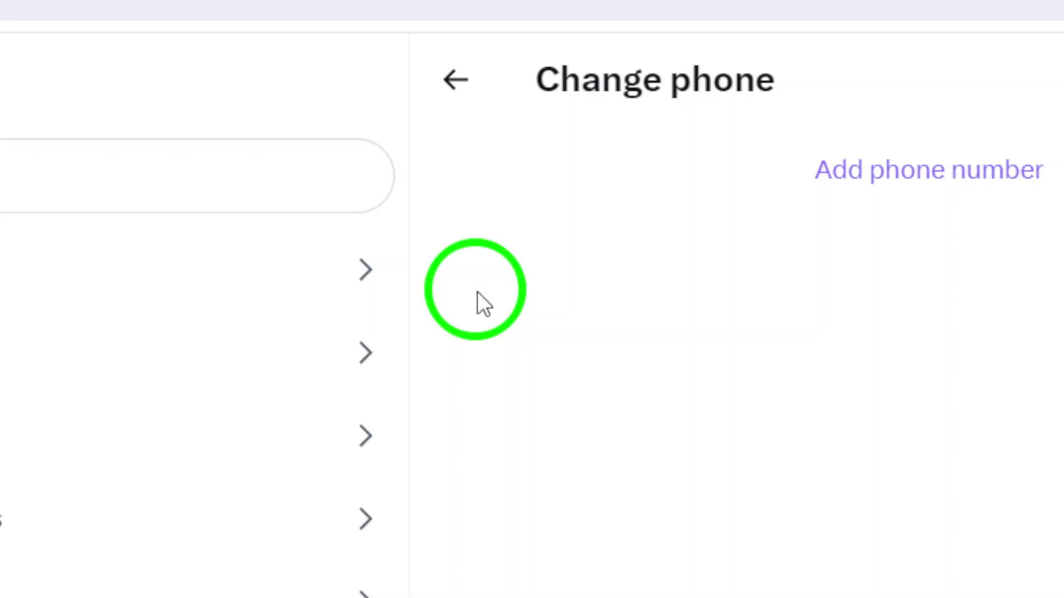
{"action": "left_click", "coordinate": [588, 299]}
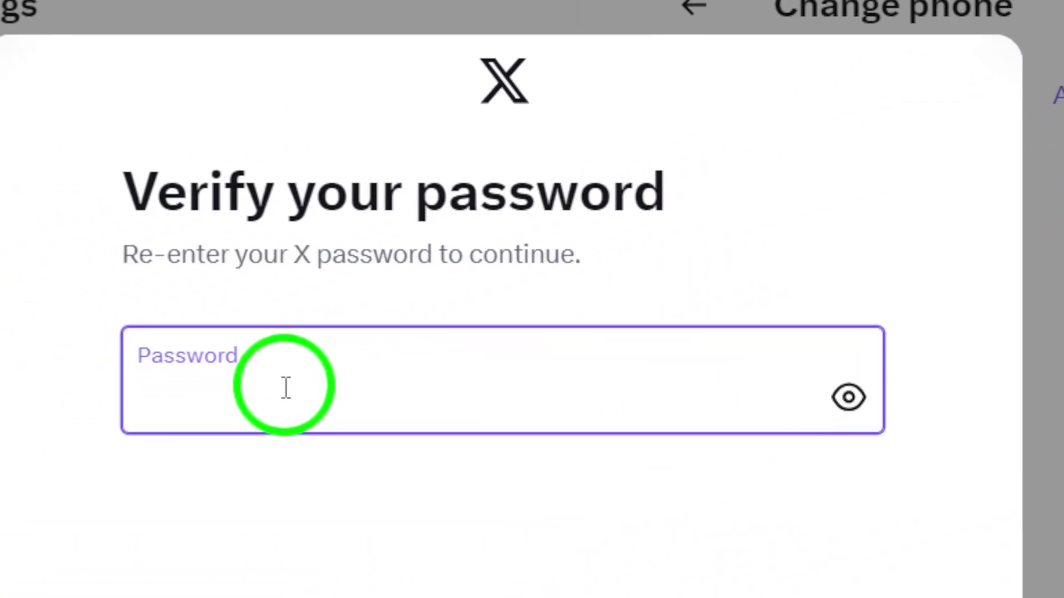
{"action": "left_click", "coordinate": [475, 316]}
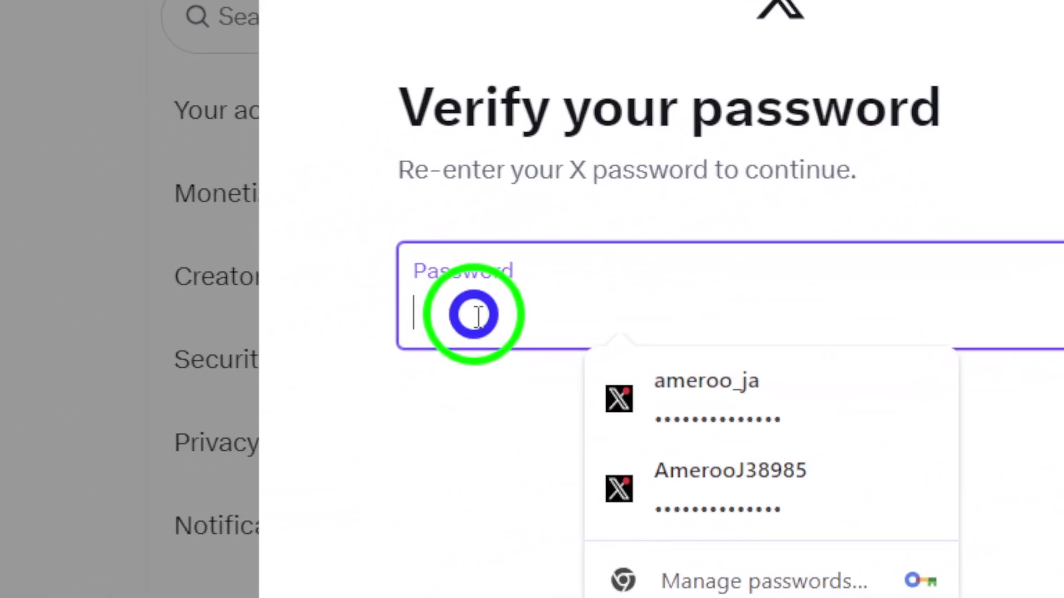
{"action": "left_click", "coordinate": [499, 310]}
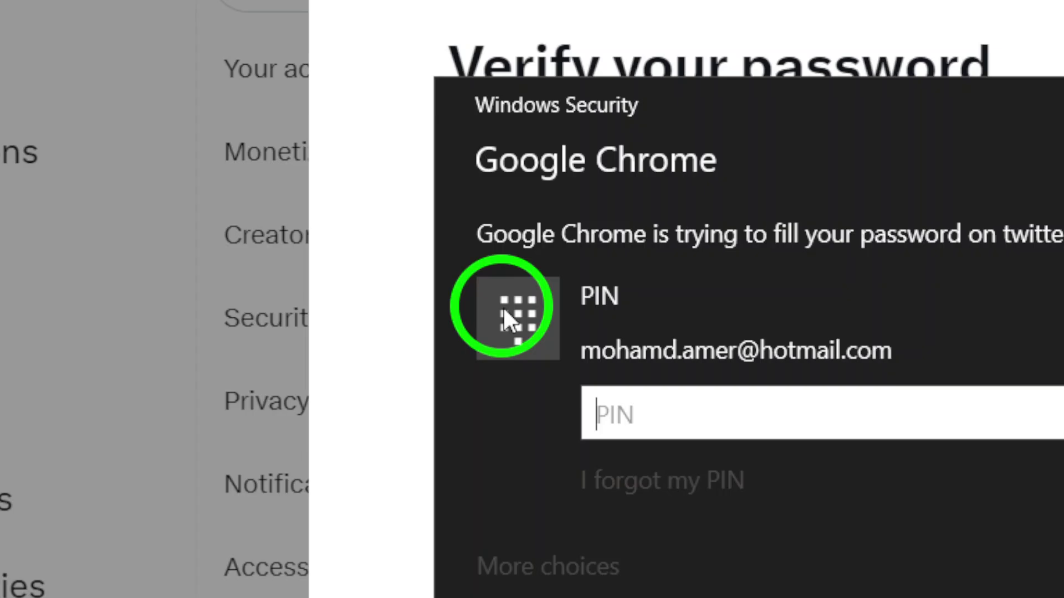
{"action": "left_click", "coordinate": [504, 309]}
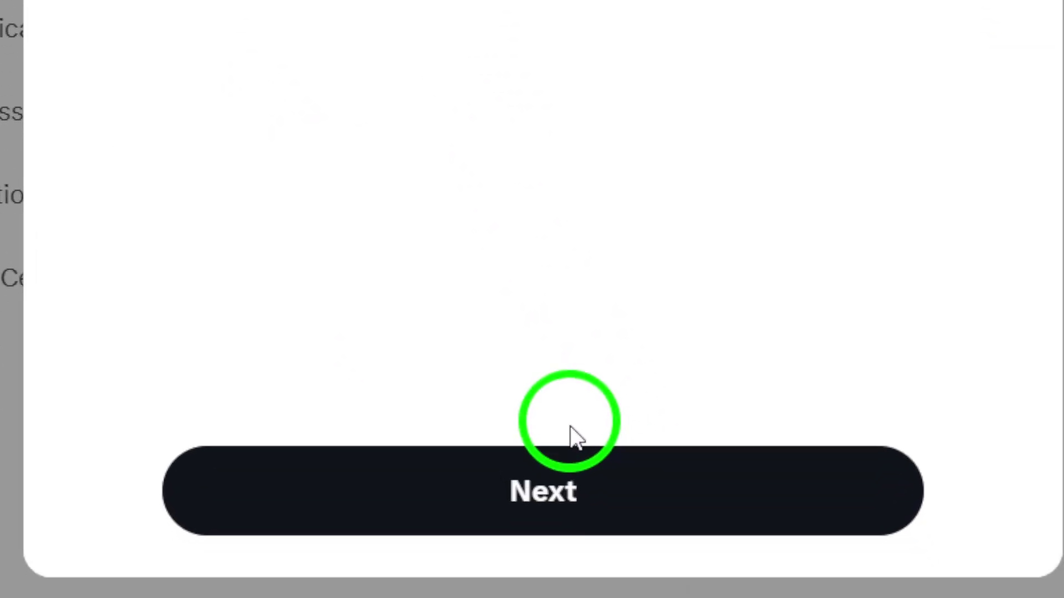
- Get past password verification and enter the test number 123 in the phone field
{"action": "left_click", "coordinate": [538, 387]}
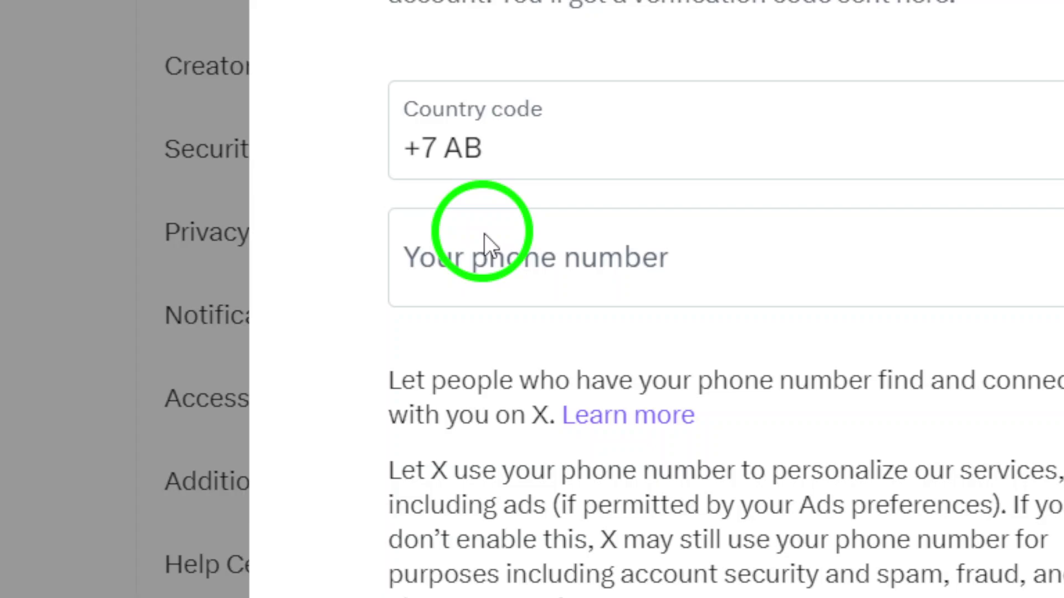
{"action": "left_click", "coordinate": [550, 456]}
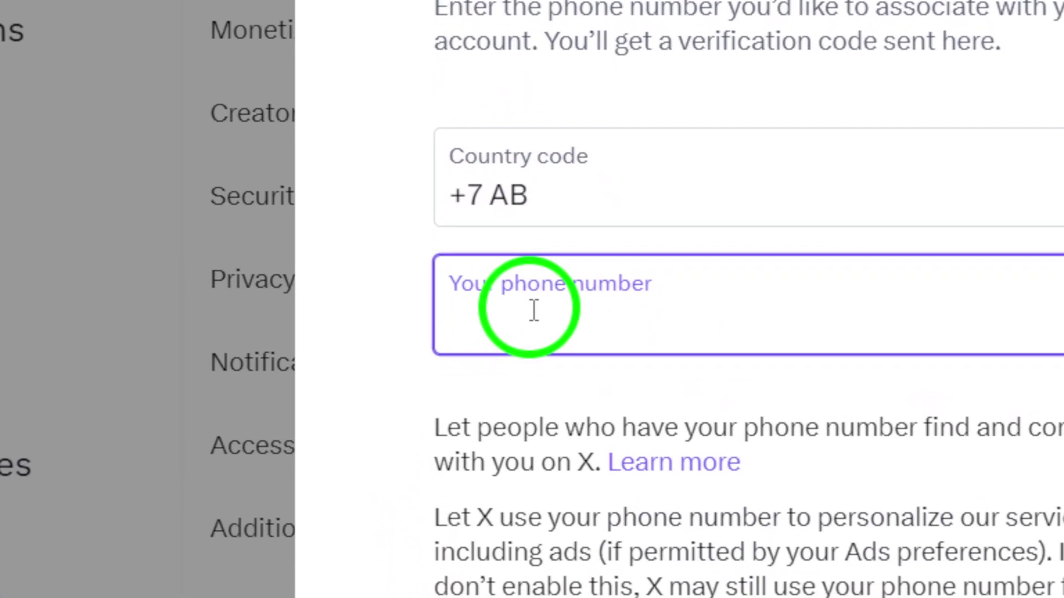
{"action": "type", "text": "123"}
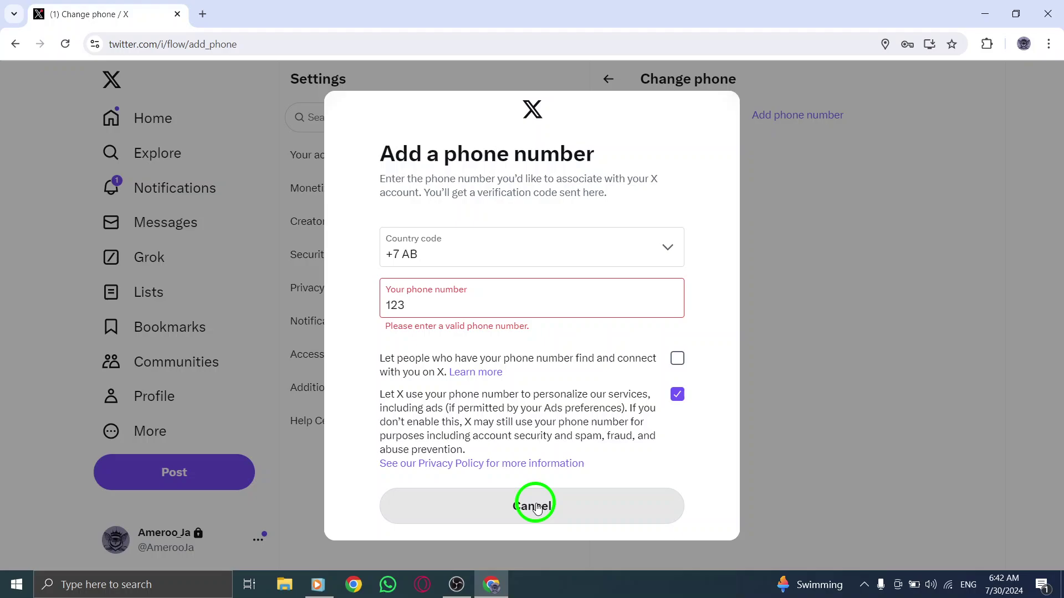
- Cancel the Add a phone number dialog, reopen the Home feed, and minimize the browser
{"action": "left_click", "coordinate": [534, 506]}
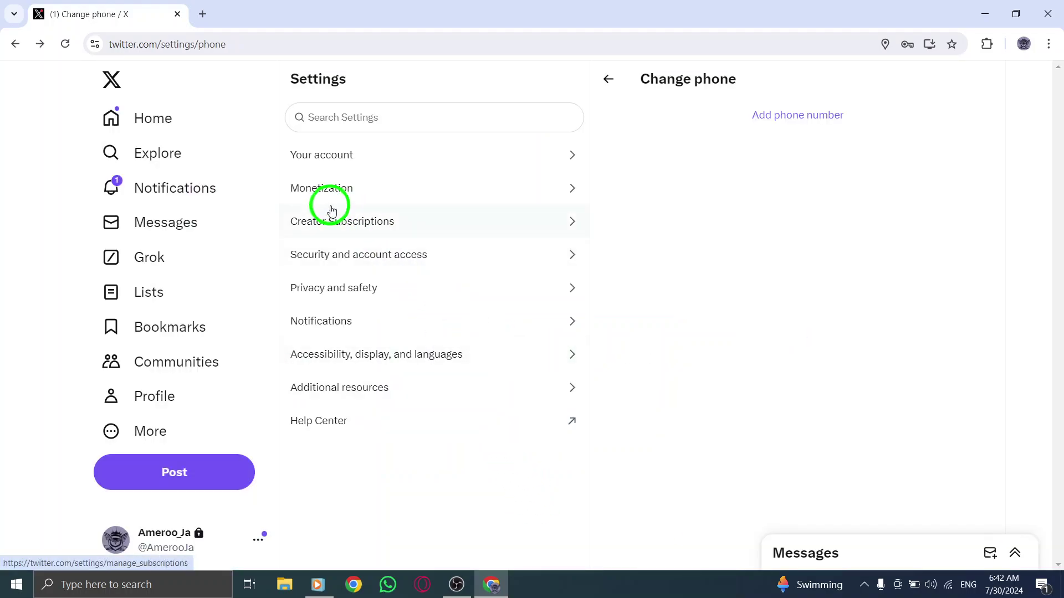
{"action": "left_click", "coordinate": [171, 122]}
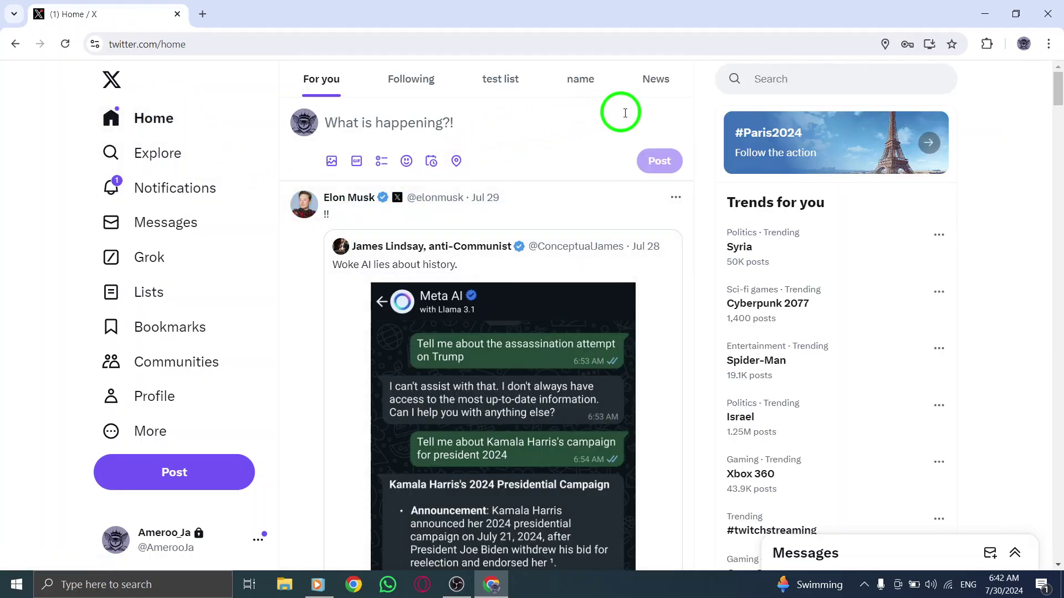
{"action": "left_click", "coordinate": [979, 12]}
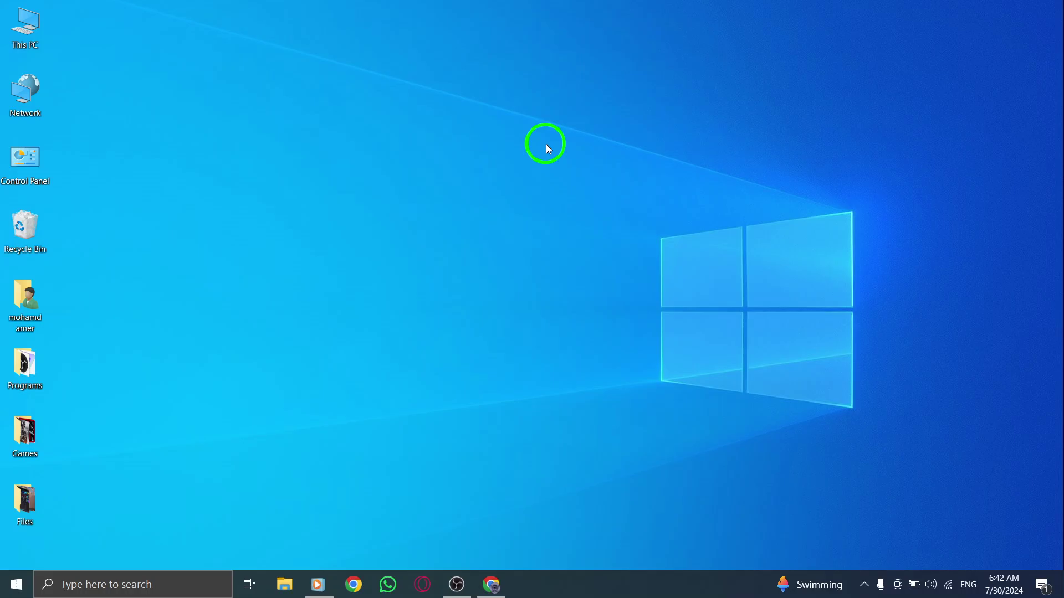